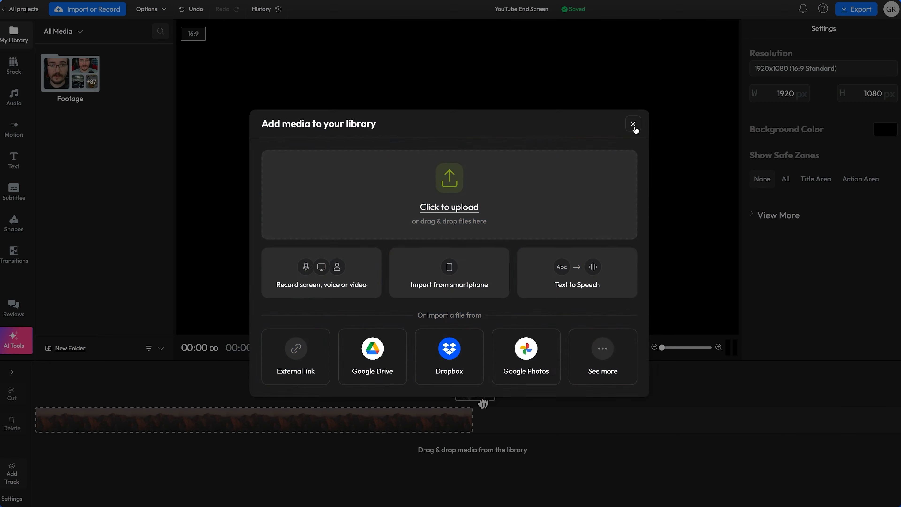
- Search the stock videos for "outro" and add the 10-second orange and teal "Thanks for watching" clip to the start of the timeline
click(634, 124)
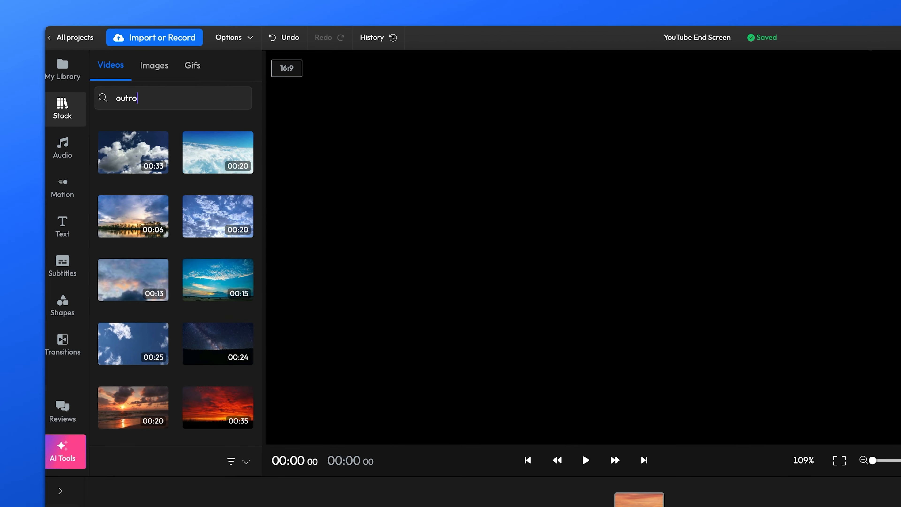
key(Return)
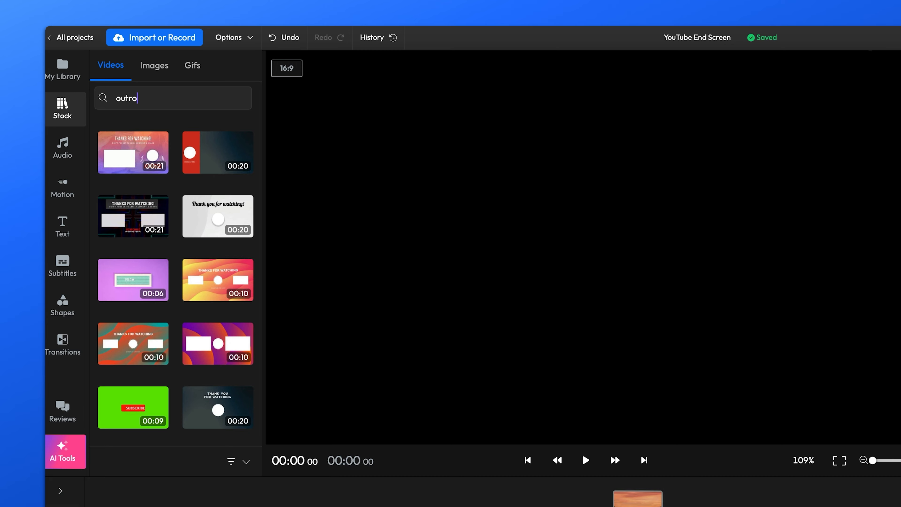
scroll(180, 262, down, 3)
scroll(181, 266, down, 1)
click(158, 252)
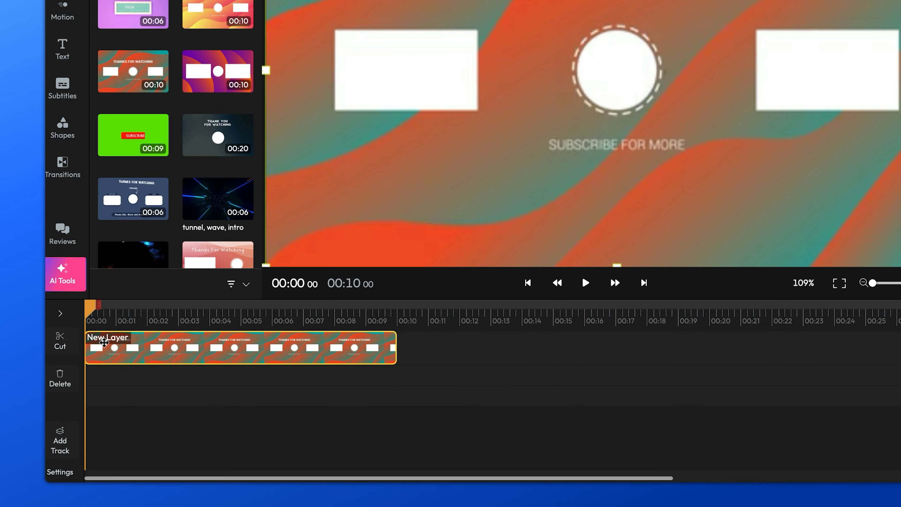
- Play back the outro clip on the timeline and open the export options
key(space)
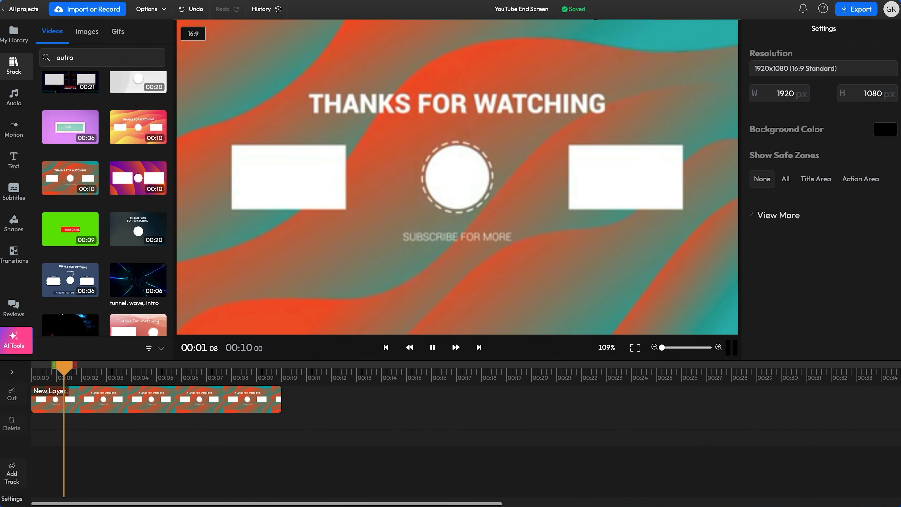
click(550, 171)
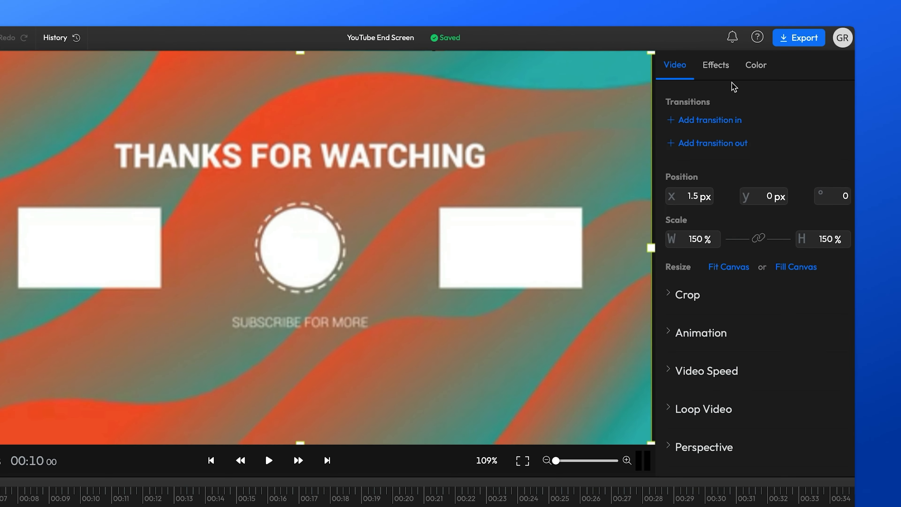
click(792, 39)
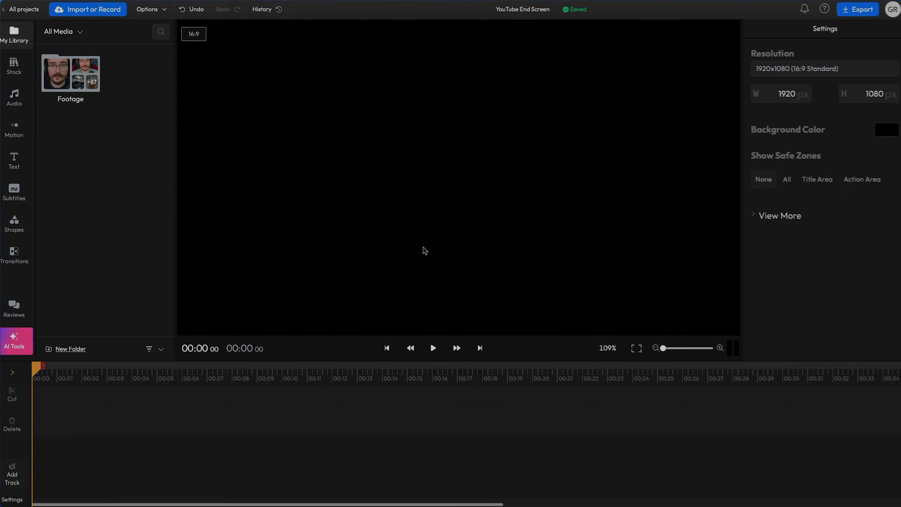
- Search the stock videos for "lines" and place the 30-second purple particle wave clip at the start of the timeline
click(59, 107)
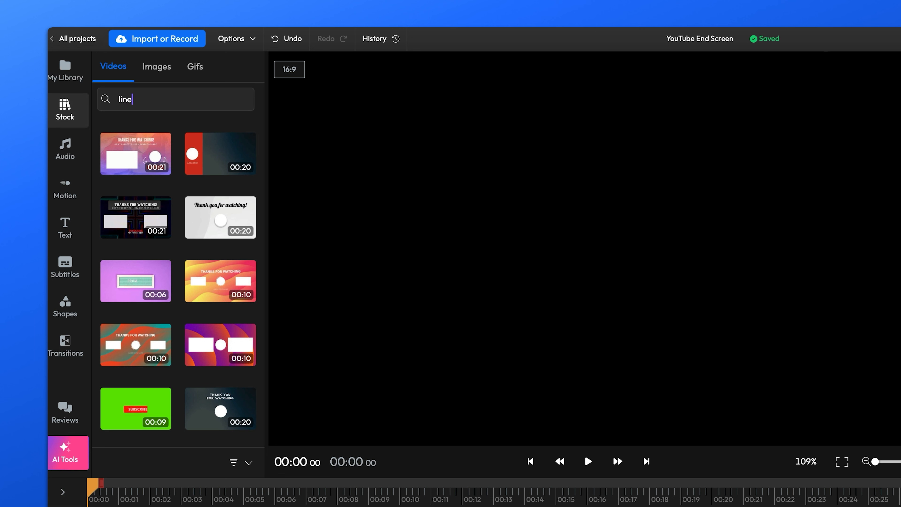
text(s)
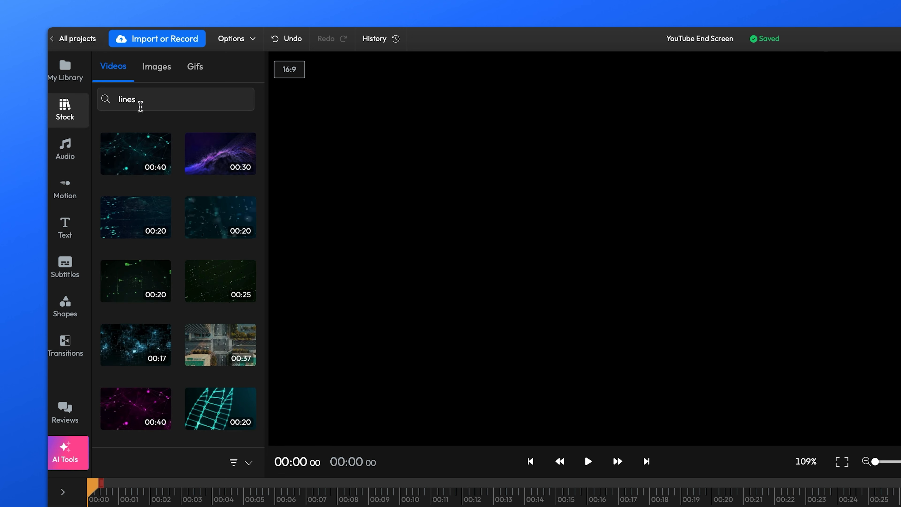
drag(202, 238, 109, 344)
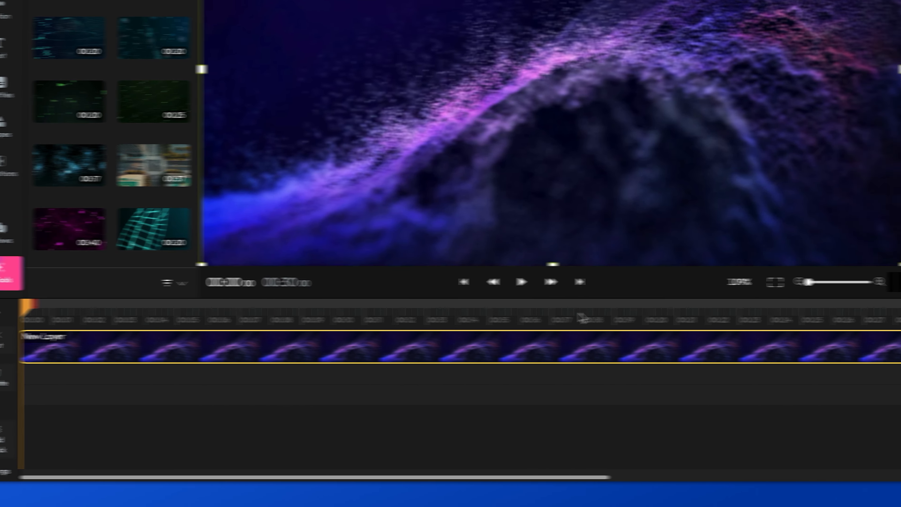
- Split the background clip at the 20-second mark and ripple delete the part after it
click(665, 316)
drag(415, 314, 453, 317)
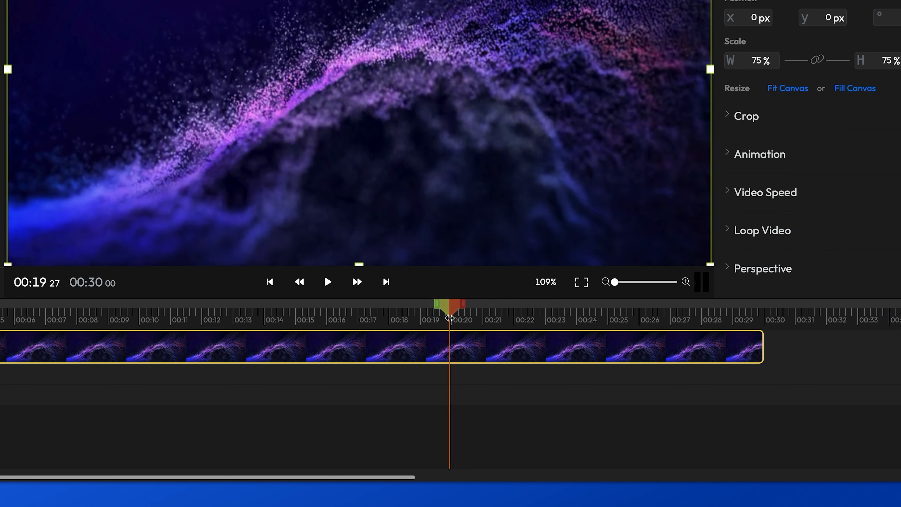
key(s)
right_click(612, 359)
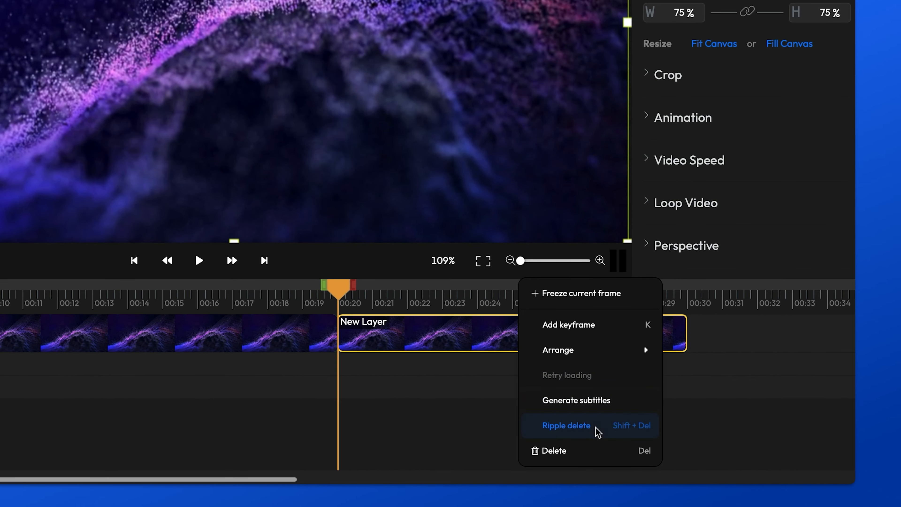
click(597, 431)
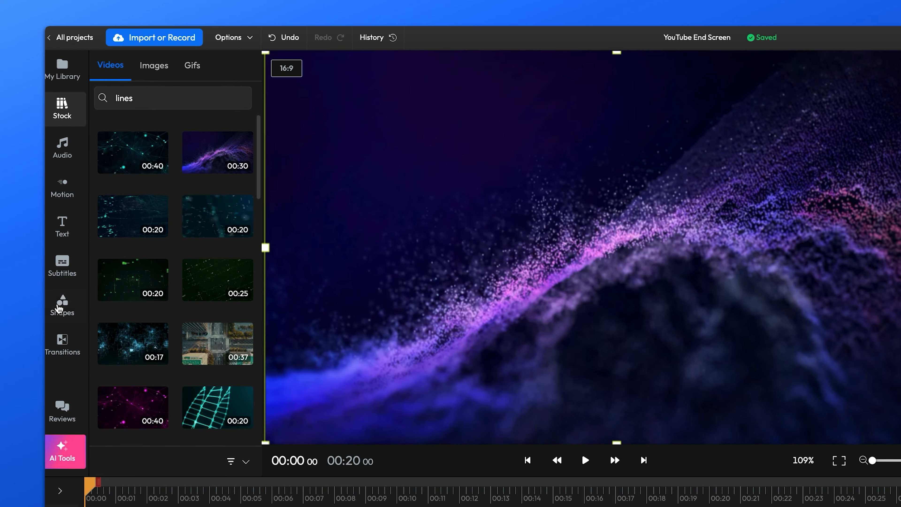
- Add a circle shape lasting the full 20 seconds and scale it to about 88%, centred on the canvas
click(59, 306)
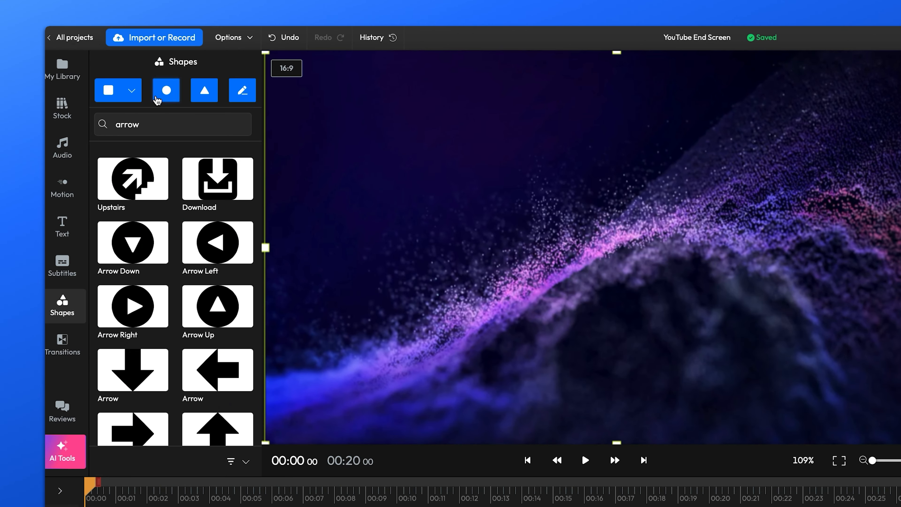
click(160, 93)
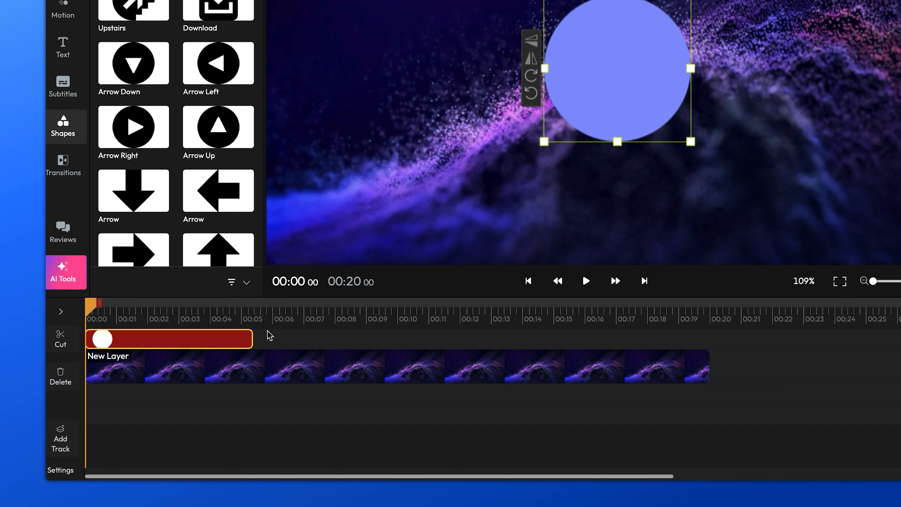
drag(269, 335, 709, 345)
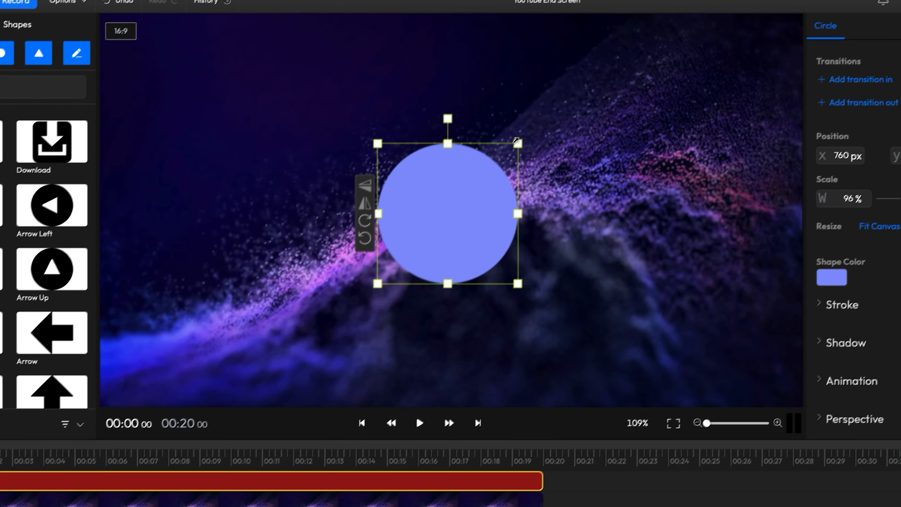
drag(519, 133, 501, 153)
drag(469, 187, 474, 186)
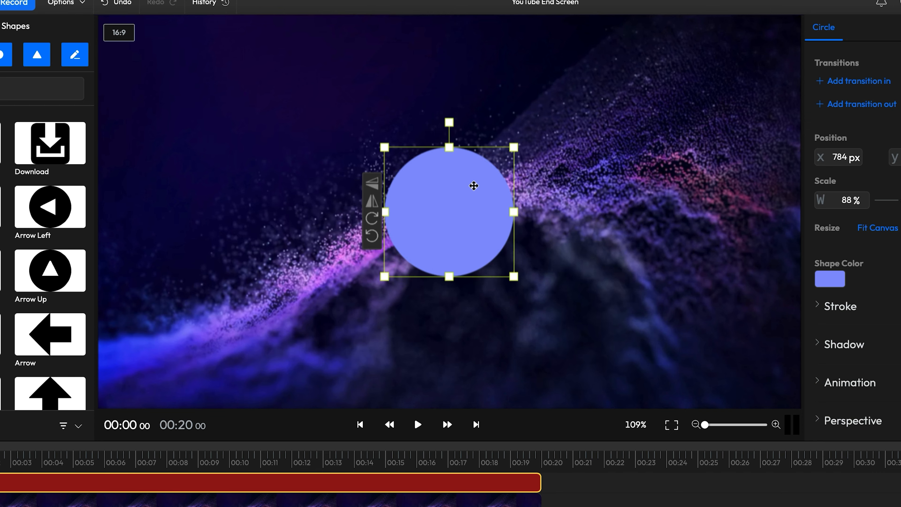
- Make the circle's fill fully transparent and give it a solid white stroke
click(823, 272)
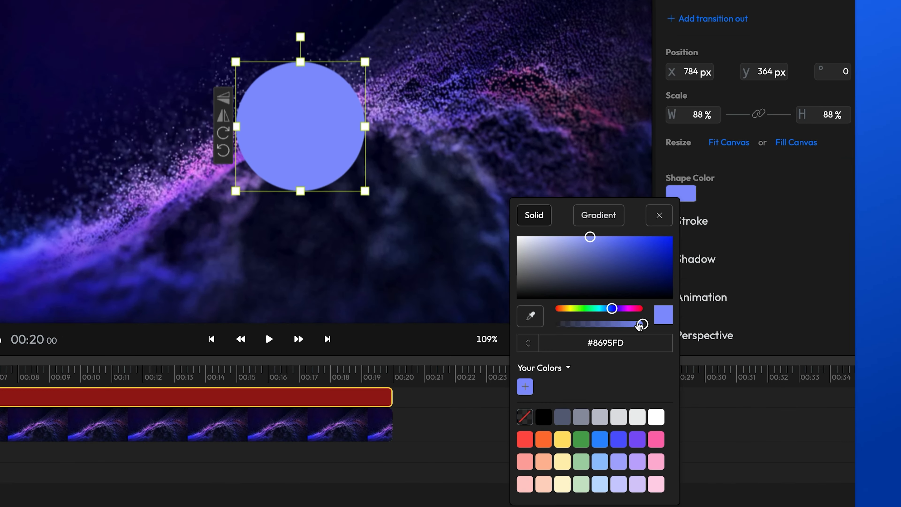
drag(789, 407, 692, 411)
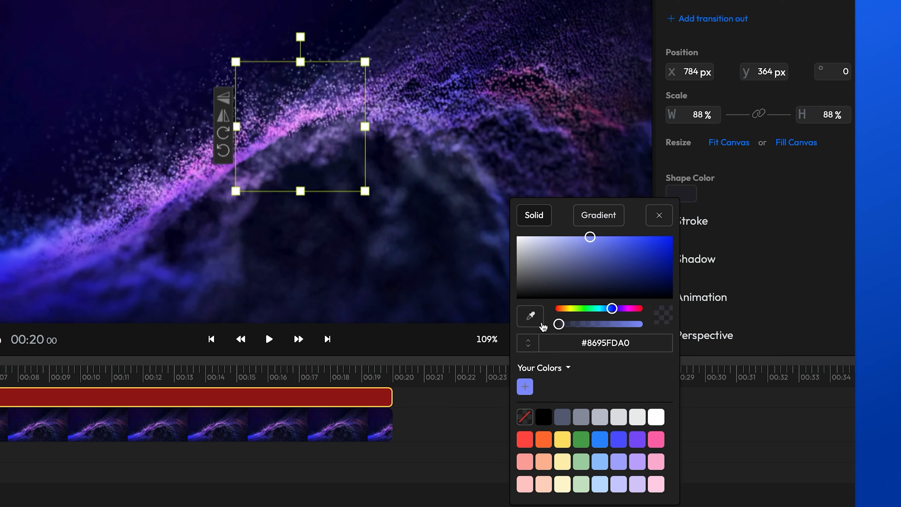
click(698, 227)
click(725, 267)
click(683, 299)
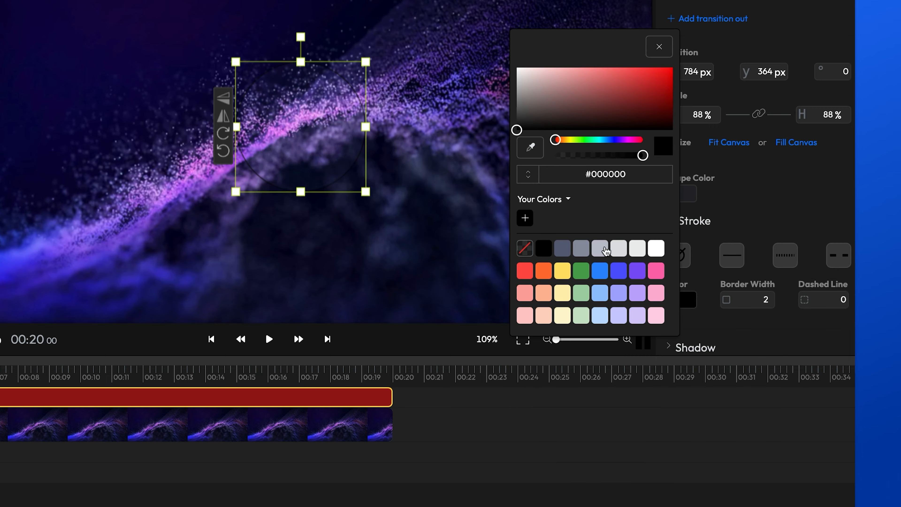
click(654, 247)
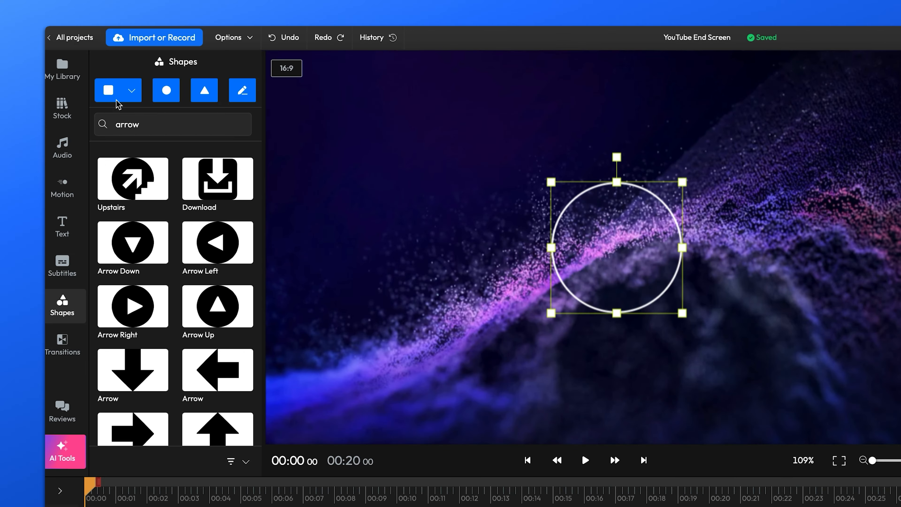
- Add a rectangle shape, stretch it to about 144% wide by 76% high, and place it beside the circle on its left
click(110, 95)
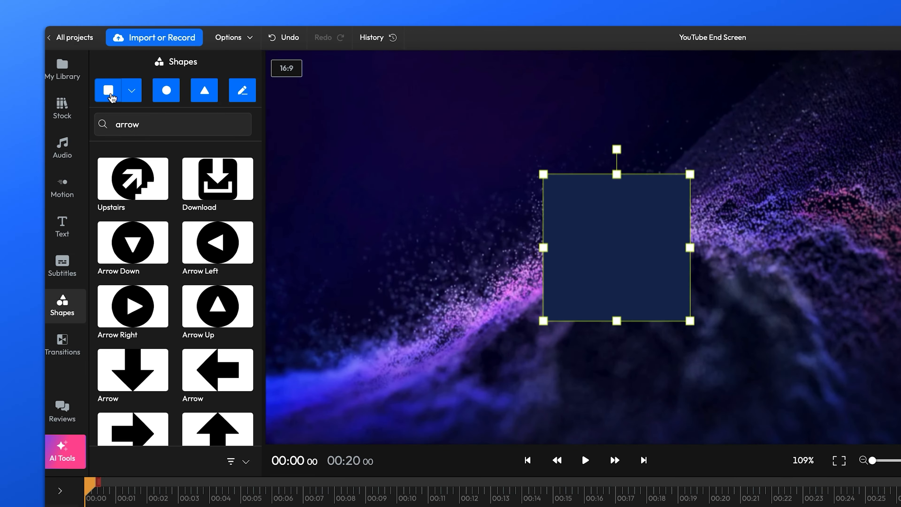
drag(689, 248, 808, 248)
drag(675, 321, 675, 313)
drag(722, 245, 442, 246)
drag(531, 313, 476, 284)
drag(431, 216, 454, 234)
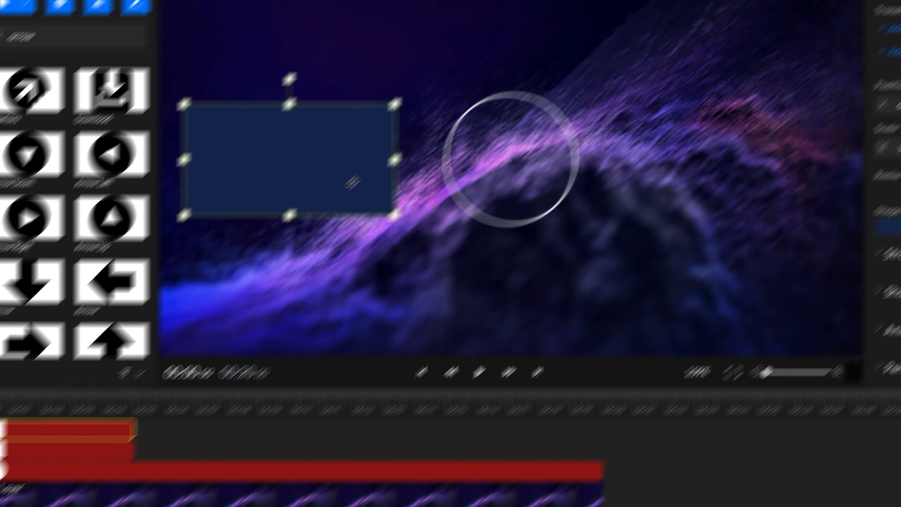
- Duplicate the rectangle onto the circle's right side and extend both rectangle layers to about the 20-second mark
drag(460, 88, 863, 97)
drag(695, 241, 716, 237)
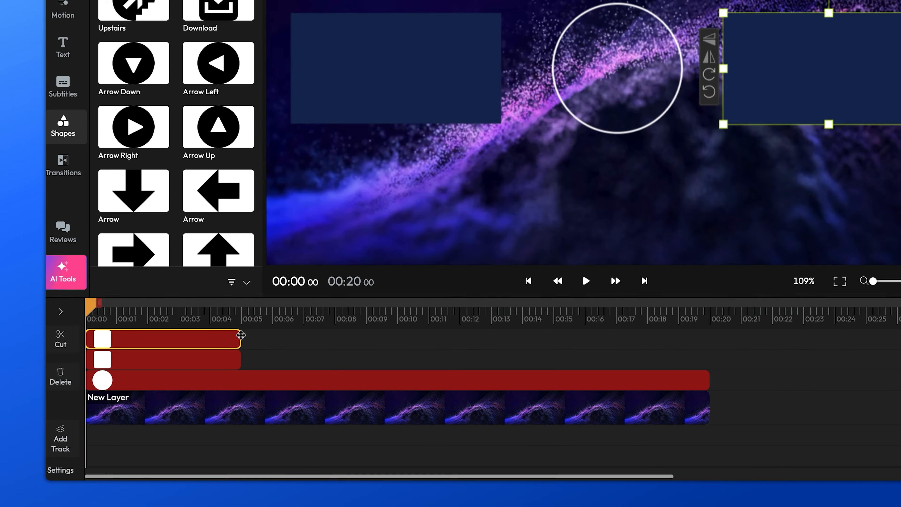
drag(71, 480, 536, 480)
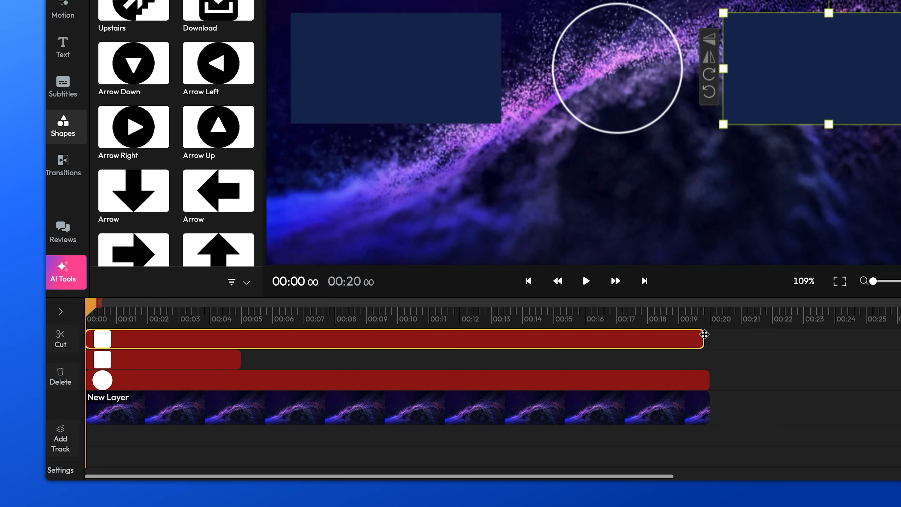
drag(242, 359, 706, 359)
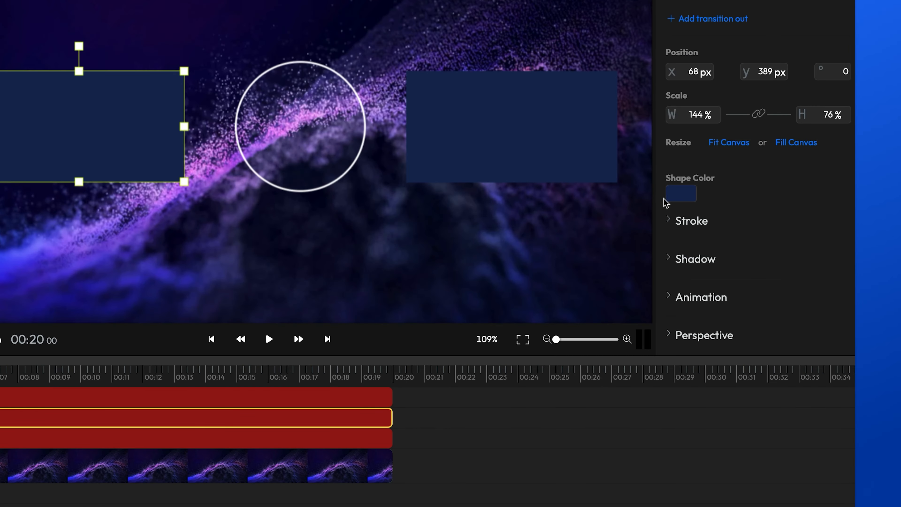
- Give the two rectangles a transparent fill with a white stroke to match the circle
click(666, 199)
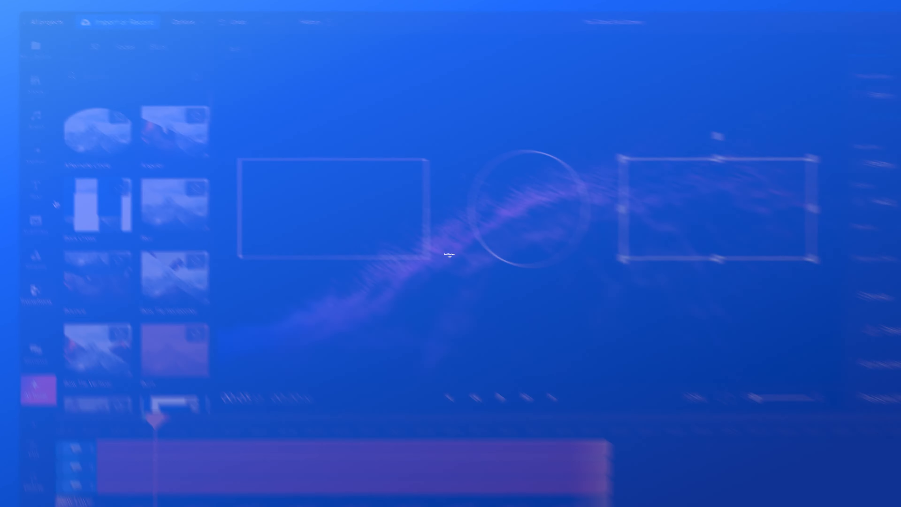
- Add a headline title reading "Thanks for watching!" and place it above the circle at about size 103
click(31, 193)
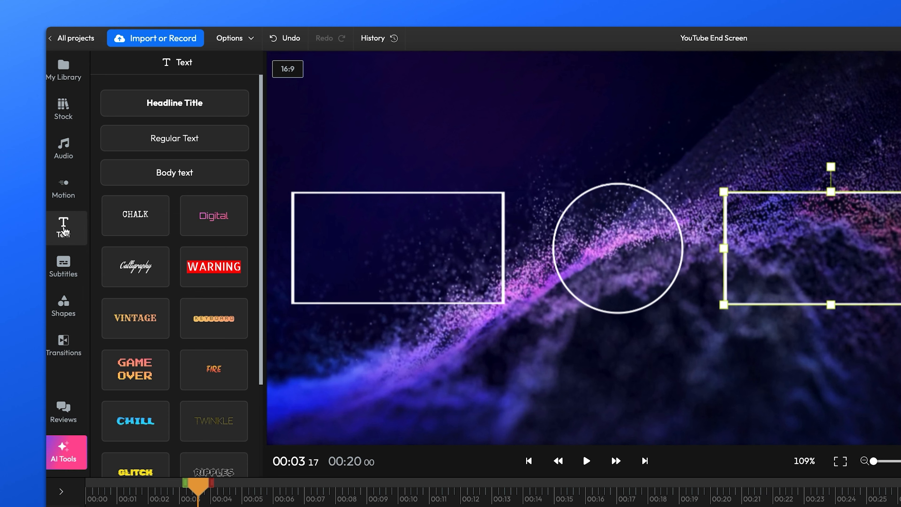
click(186, 114)
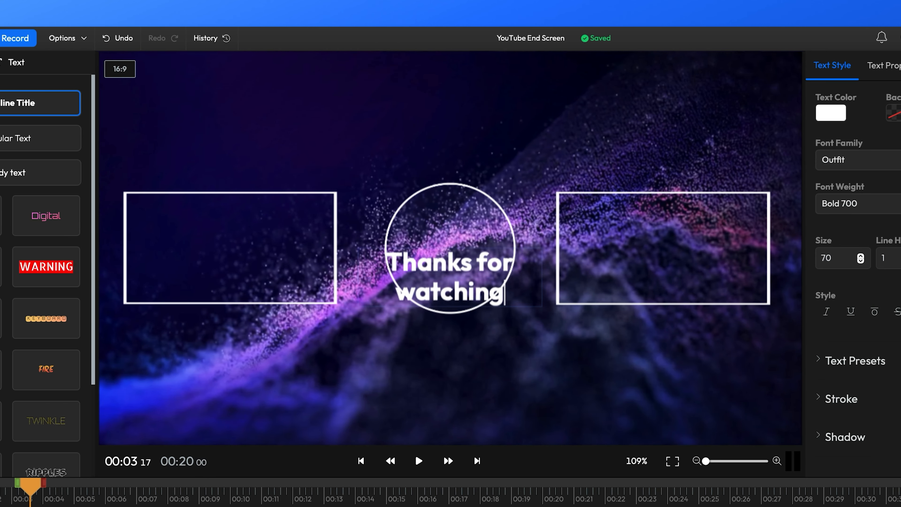
text(!)
drag(477, 277, 505, 141)
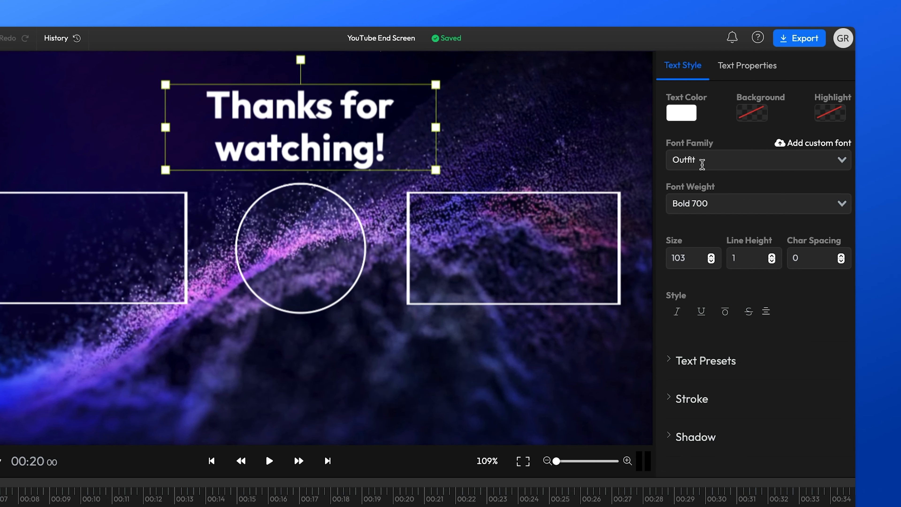
- Set the title's font to Montserrat with Extra-bold 800 weight and italic style
click(702, 164)
click(804, 230)
click(758, 202)
click(763, 339)
click(676, 312)
- Apply a shadow to the title text and adjust its settings
scroll(679, 346, down, 3)
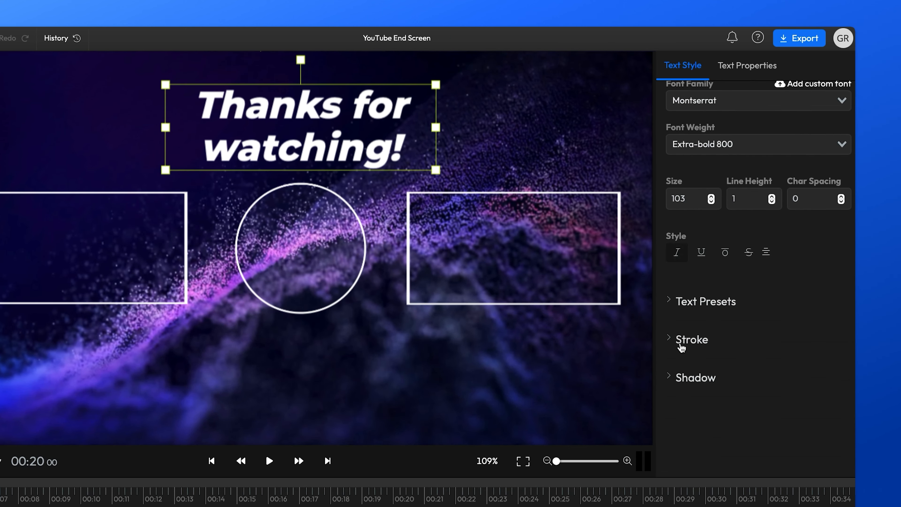
click(685, 377)
click(680, 401)
drag(707, 447, 746, 447)
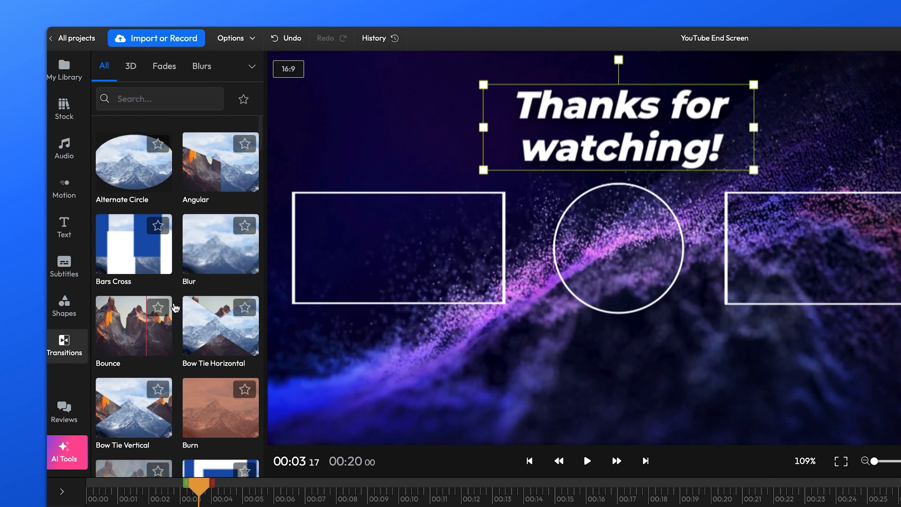
- Apply the Blur transition to the start of the title text layer
drag(210, 269, 213, 506)
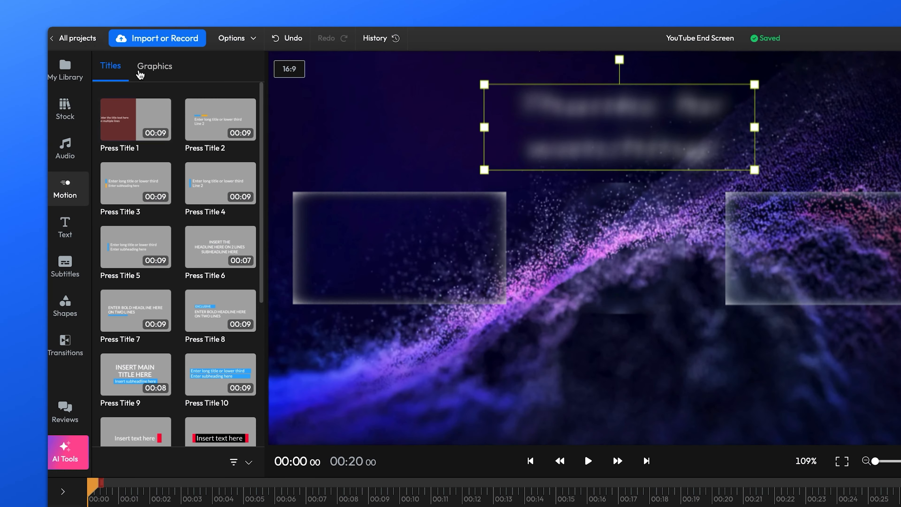
- Add the Subscribe Badge Style 1 motion graphic and change its font family to Montserrat
click(140, 72)
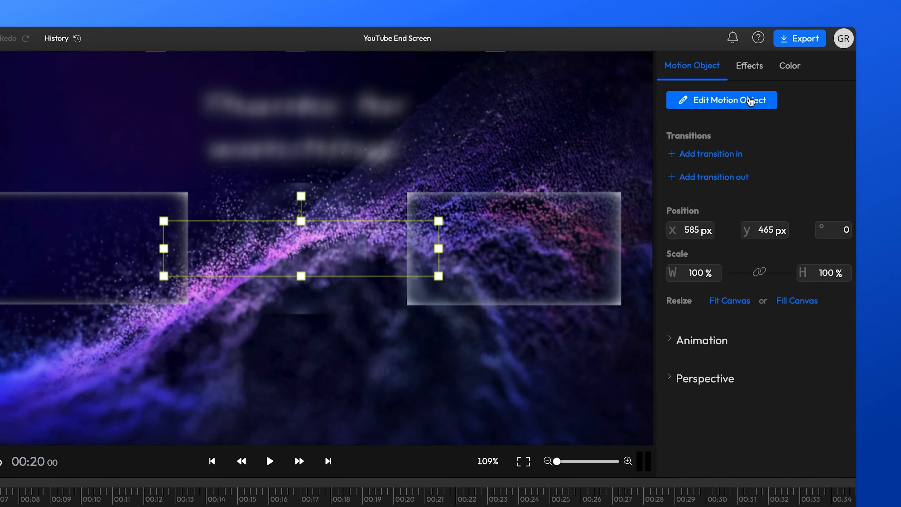
click(749, 101)
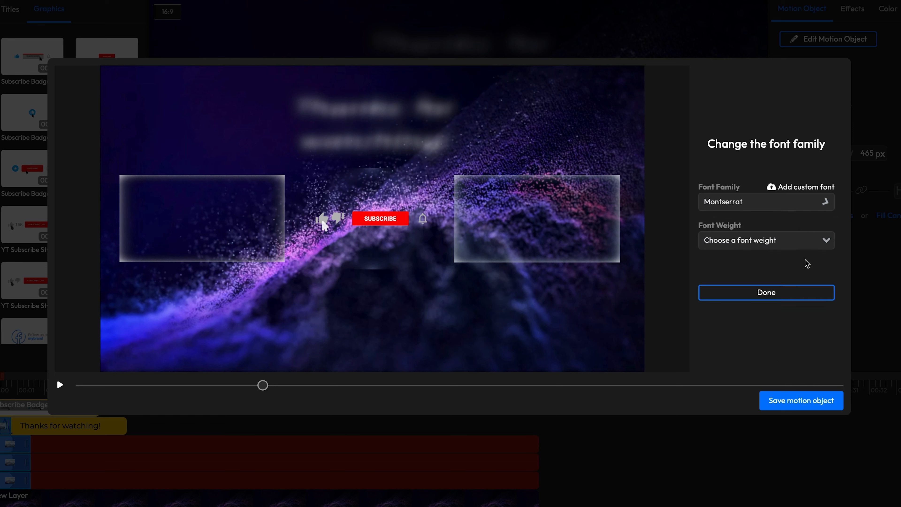
click(805, 292)
click(833, 300)
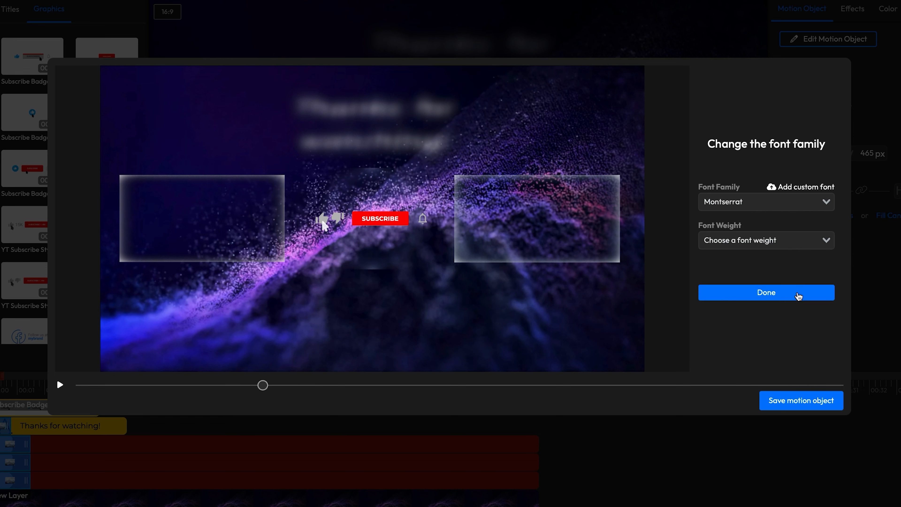
click(799, 297)
- Recolour the badge's red subscribe button to blue #2D8EFF, save the motion object and play it back
click(408, 223)
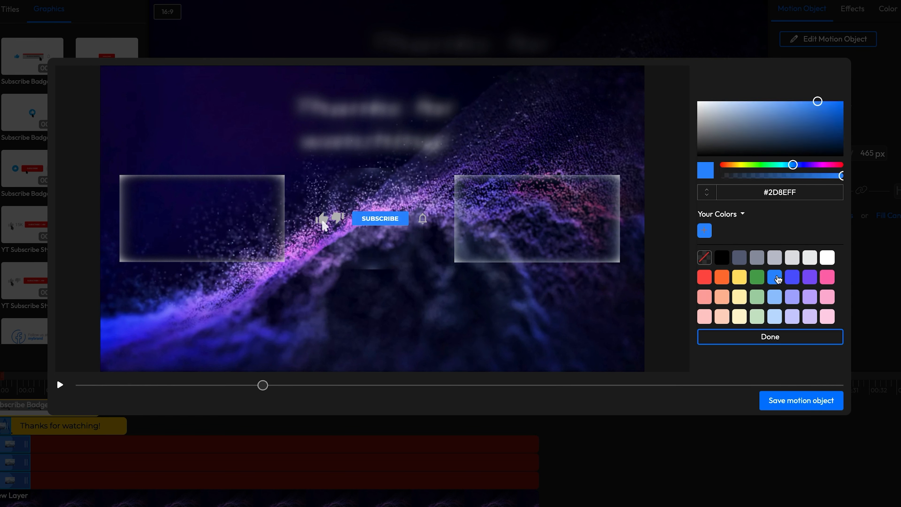
click(774, 340)
click(792, 399)
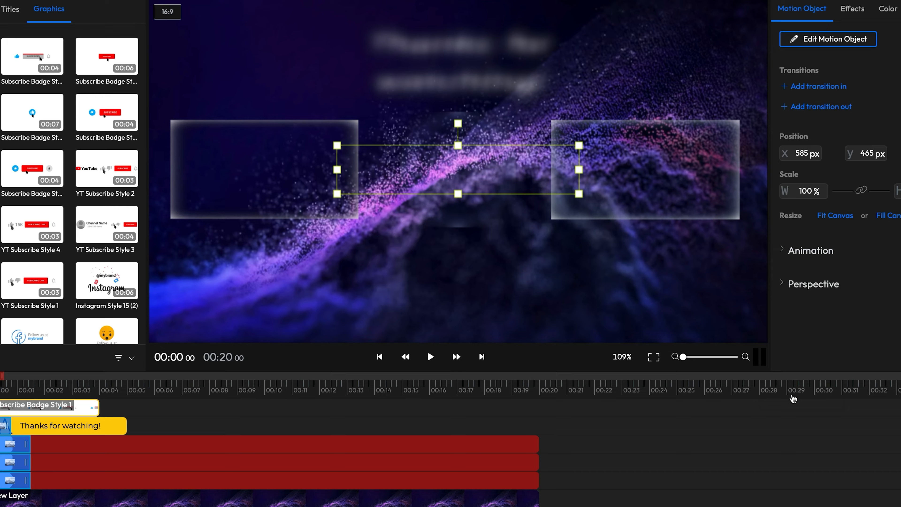
click(793, 398)
key(space)
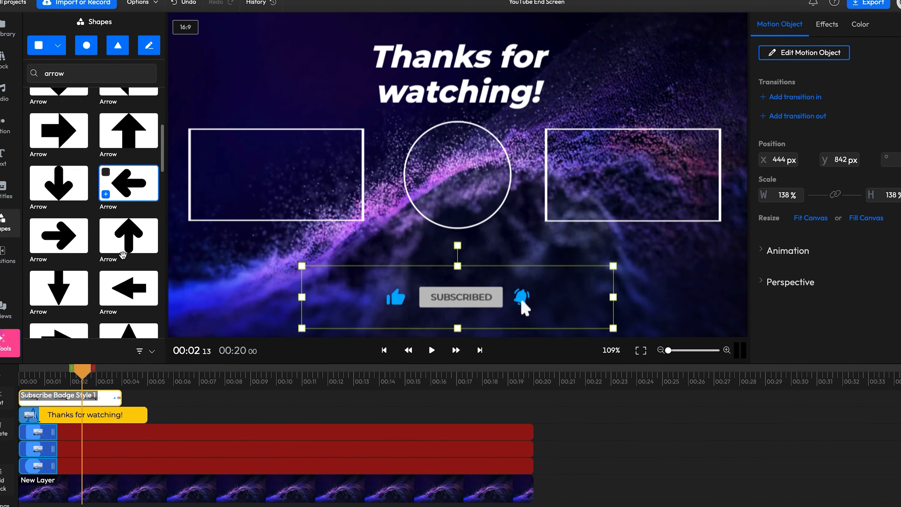
- Add an upward-pointing arrow shape below the left rectangle on the canvas
drag(122, 255, 296, 272)
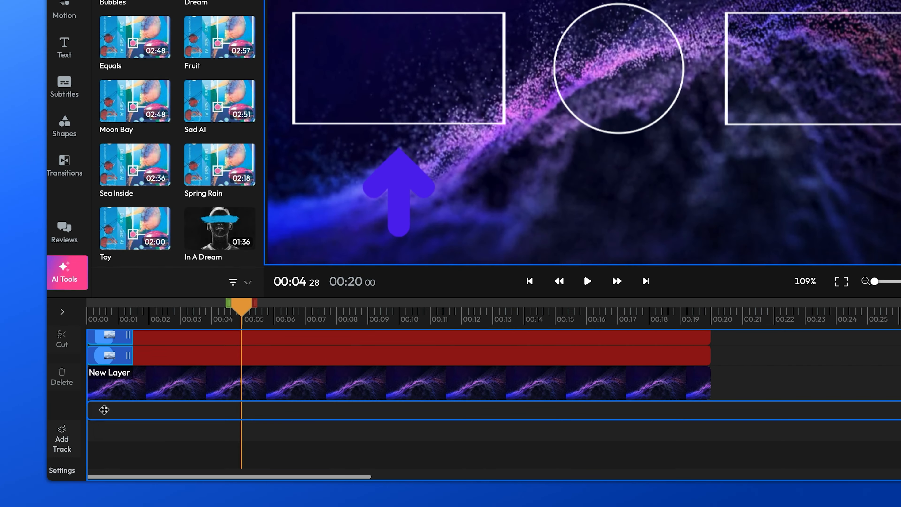
- Add the Bubbles music track beneath the background video and trim off everything after the 20-second mark
drag(104, 410, 107, 410)
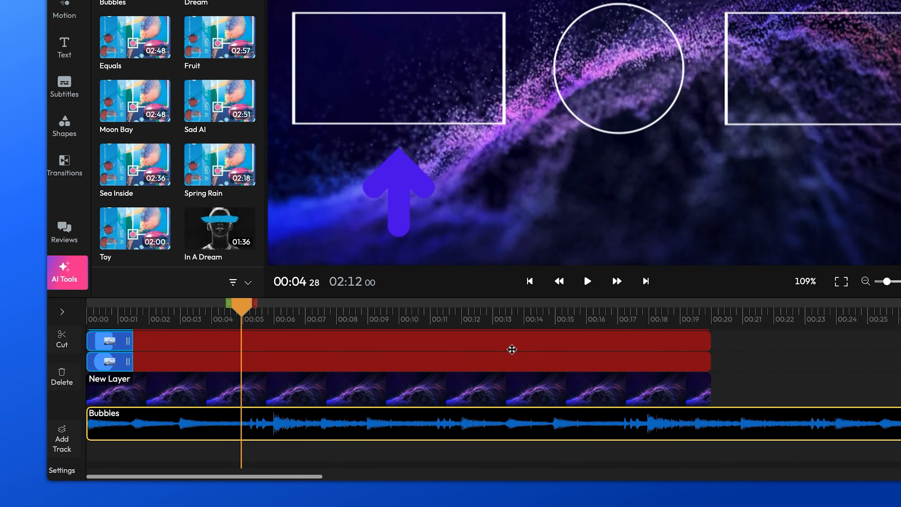
key(ctrl+b)
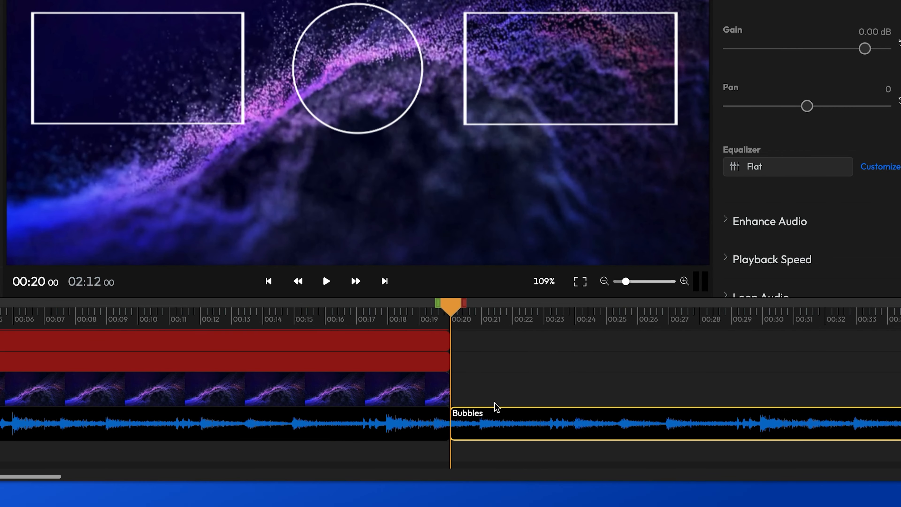
key(Delete)
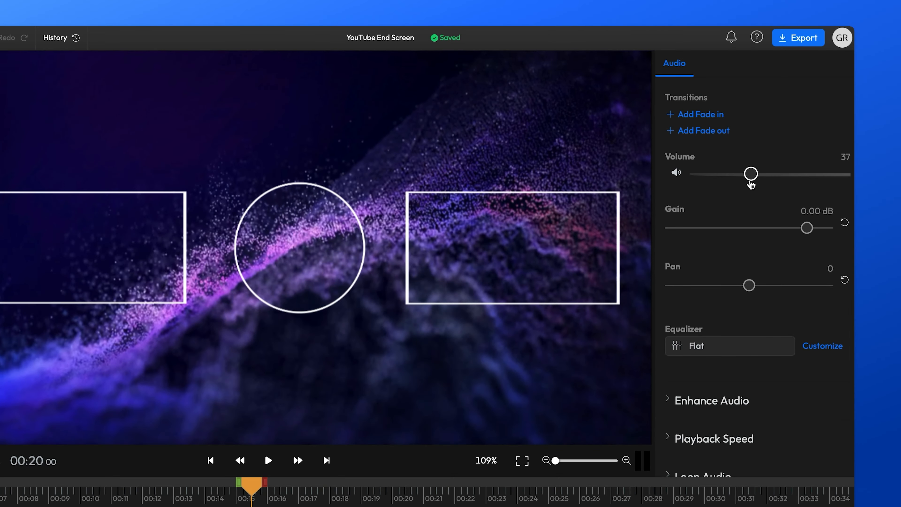
- Add a fade-out to the music track and start exporting the end screen project
click(721, 130)
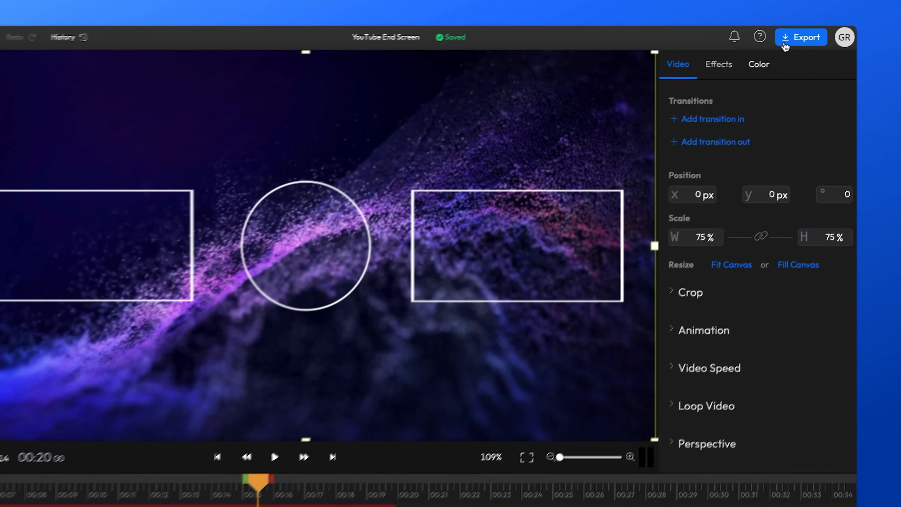
click(783, 39)
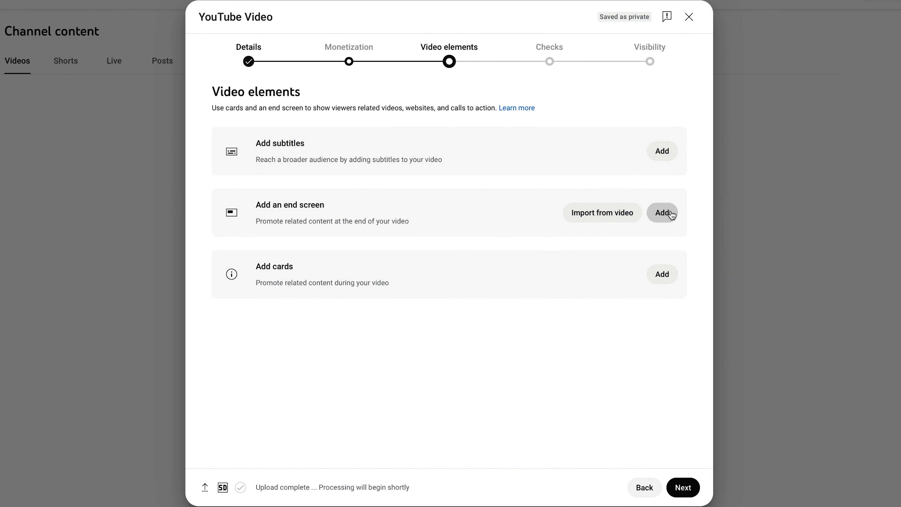
- In YouTube Studio, add an end screen to the uploaded video using the "1 video, 1 playlist, 1 subscribe" template
click(662, 212)
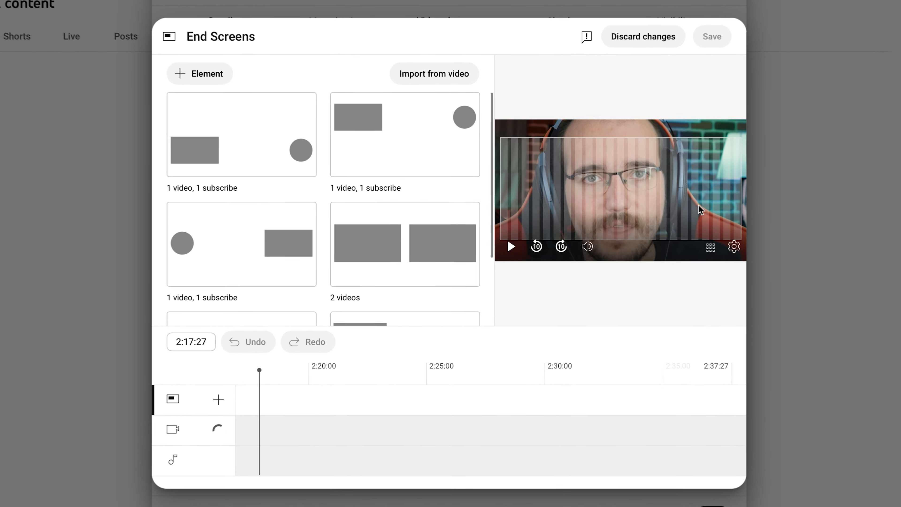
scroll(481, 192, down, 3)
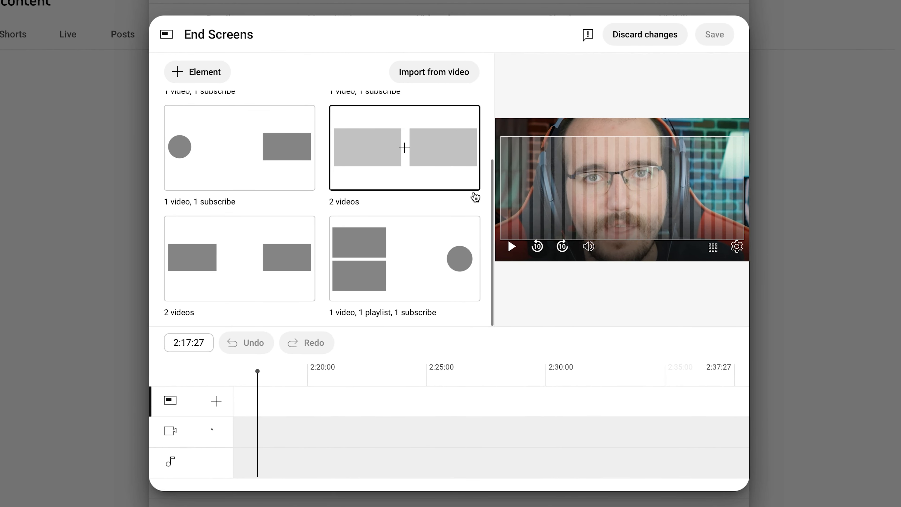
click(414, 249)
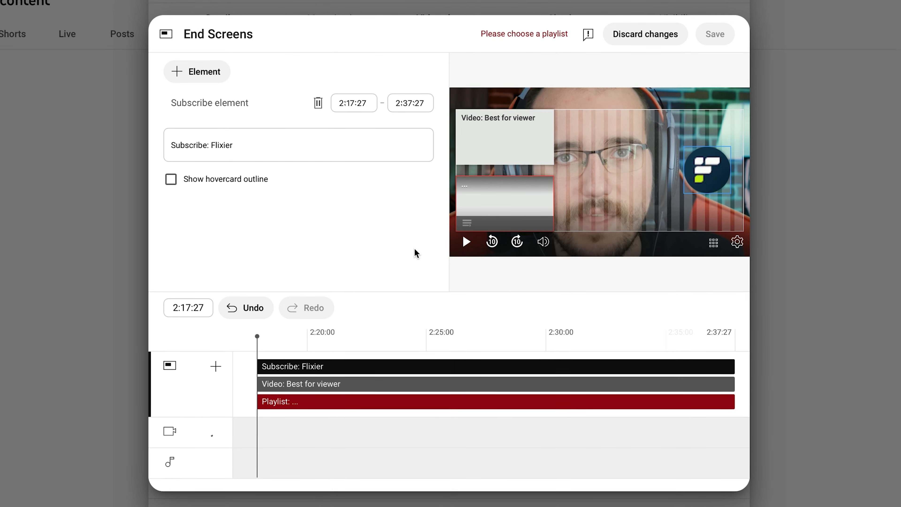
- Preview the video at 2:27:26 and align the subscribe element with the circle, the playlist with the right rectangle and the video with the left
click(495, 334)
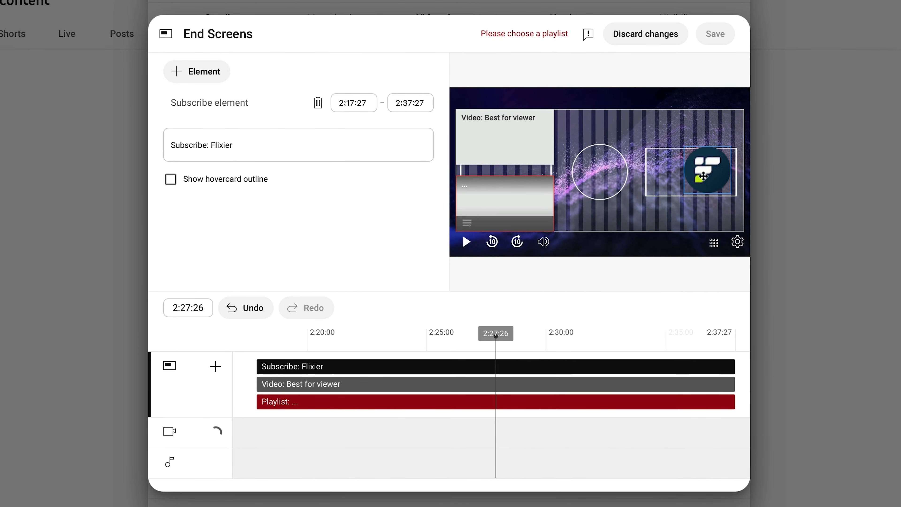
drag(702, 178, 598, 175)
drag(506, 199, 696, 165)
drag(537, 149, 537, 178)
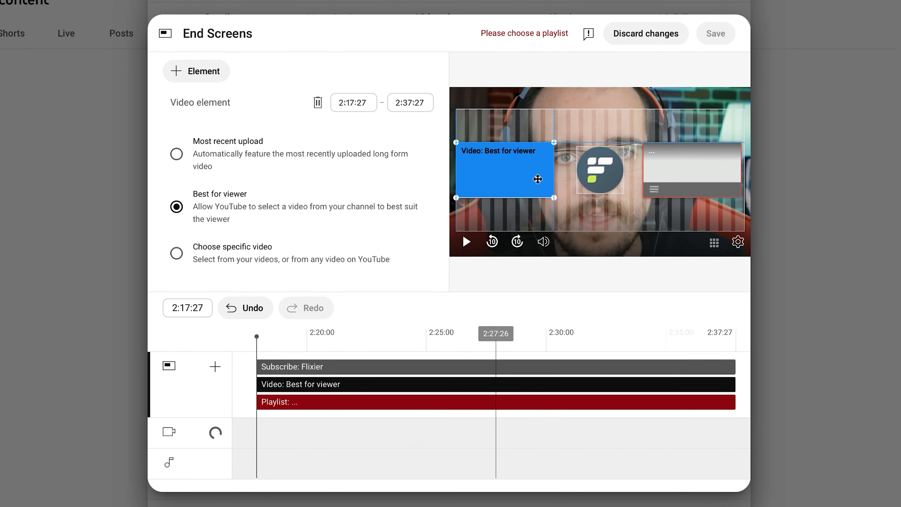
- Replace the "Best for viewer" video element with a new playlist element showing the Flixier Tutorials playlist
click(223, 75)
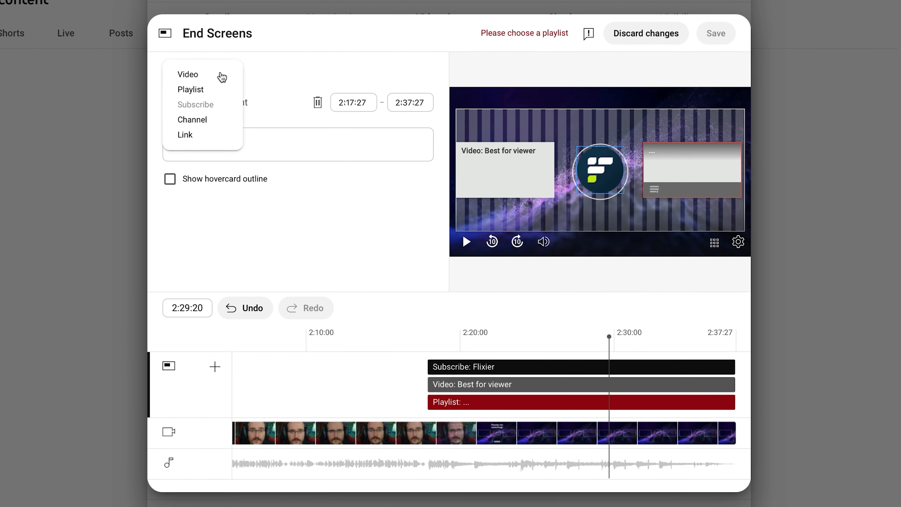
click(212, 91)
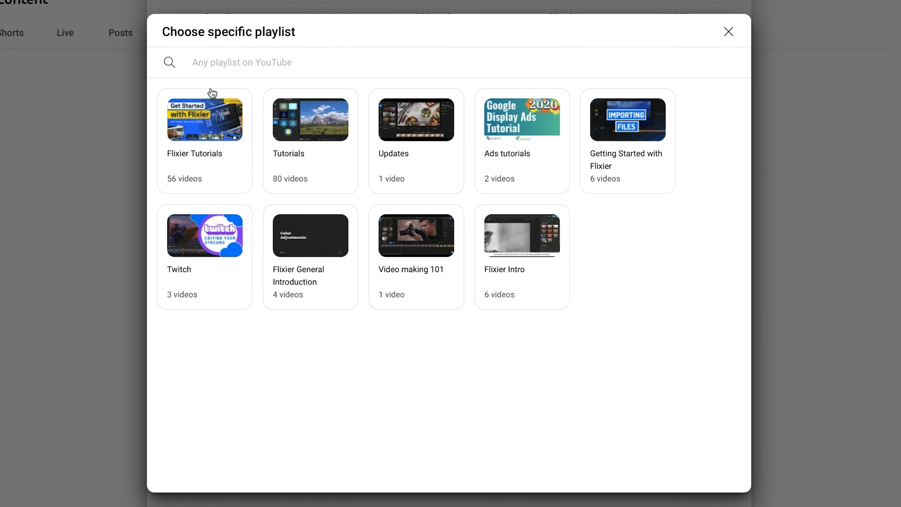
click(212, 126)
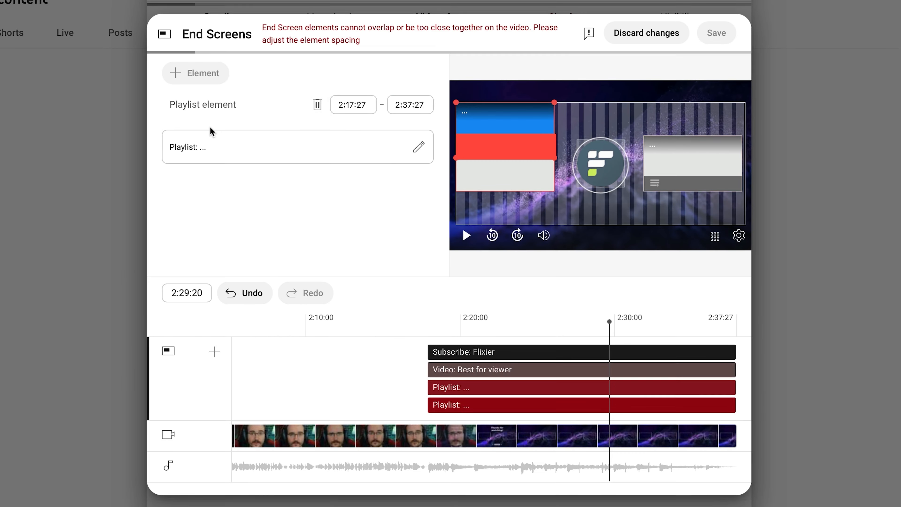
click(510, 177)
key(Delete)
- Preview the video at 2:26:04 and move the Flixier Tutorials playlist element down onto the left rectangle
click(510, 147)
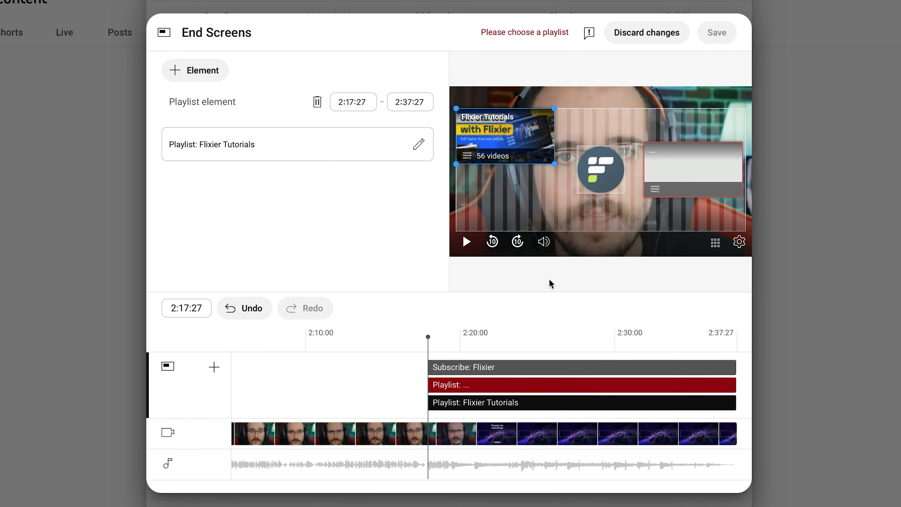
click(554, 346)
drag(521, 148, 521, 181)
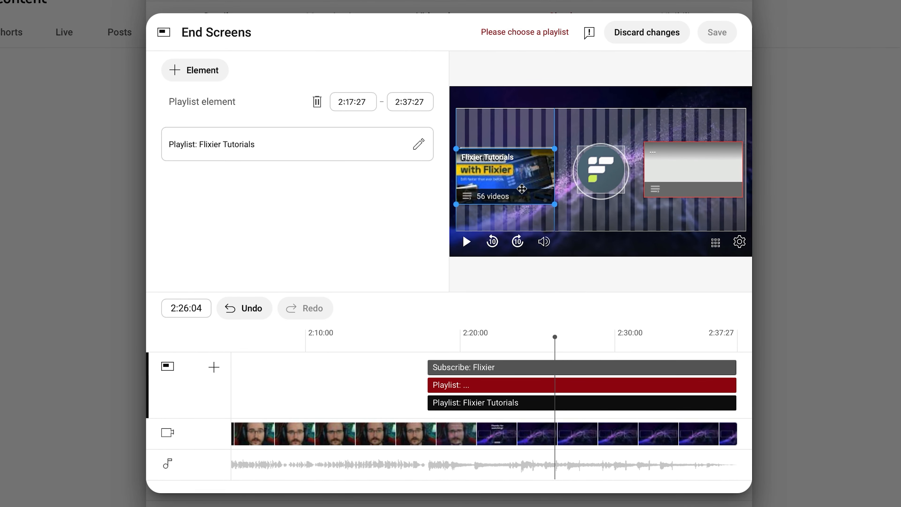
- Select the unassigned playlist element over the right rectangle
click(687, 173)
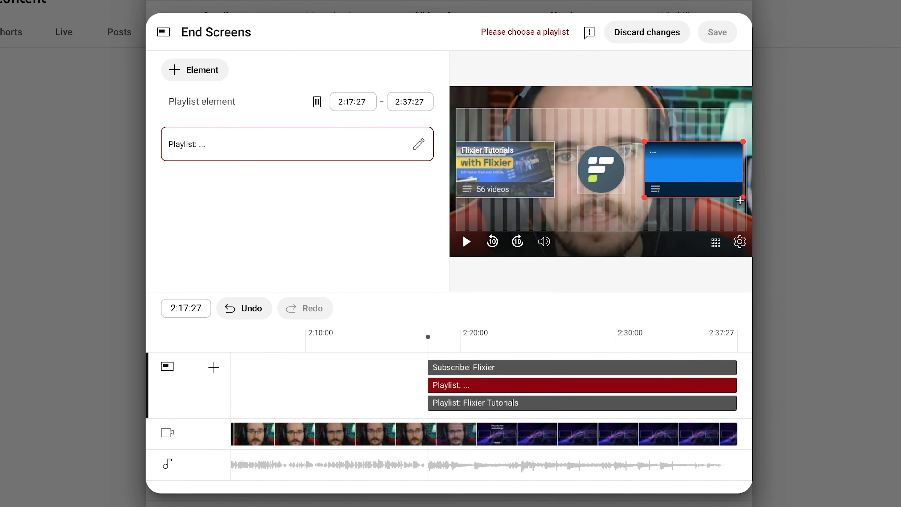